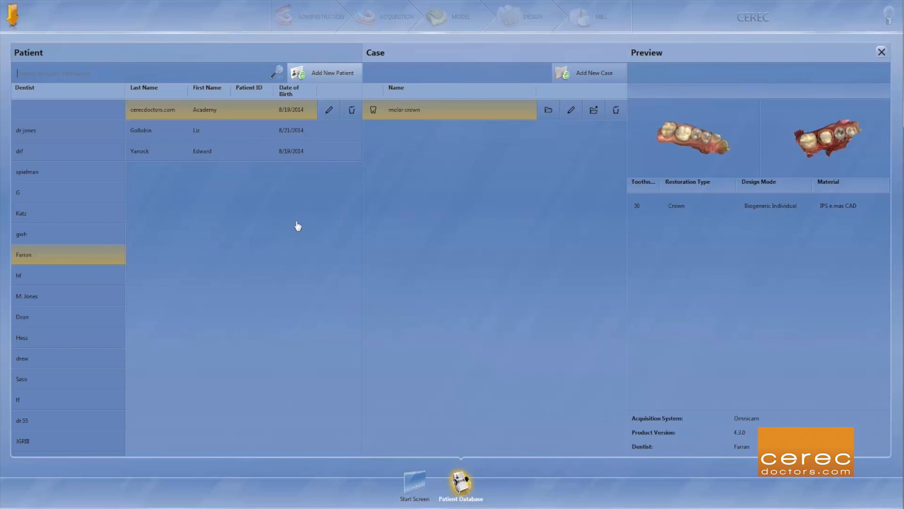
Step: Register a new patient with last name, first name and patient ID, and add a case for that patient
text(test)
key(Tab)
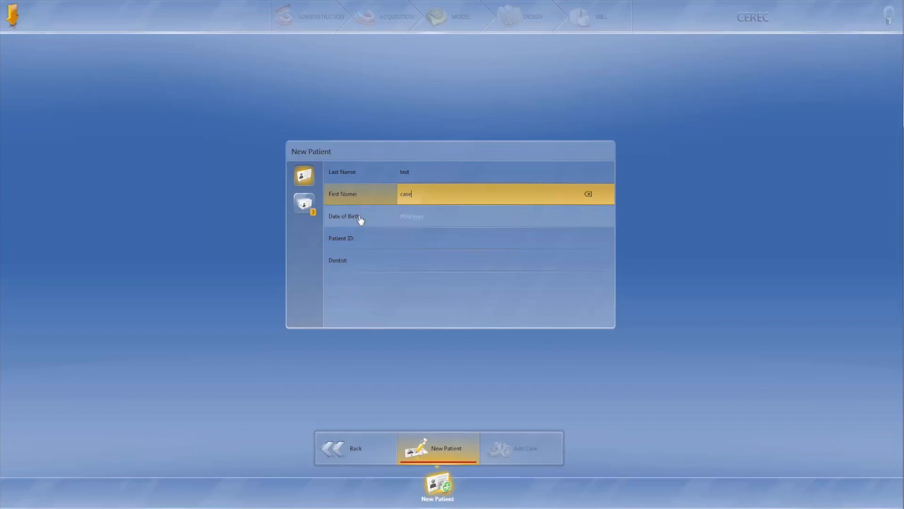
key(Tab)
key(Tab)
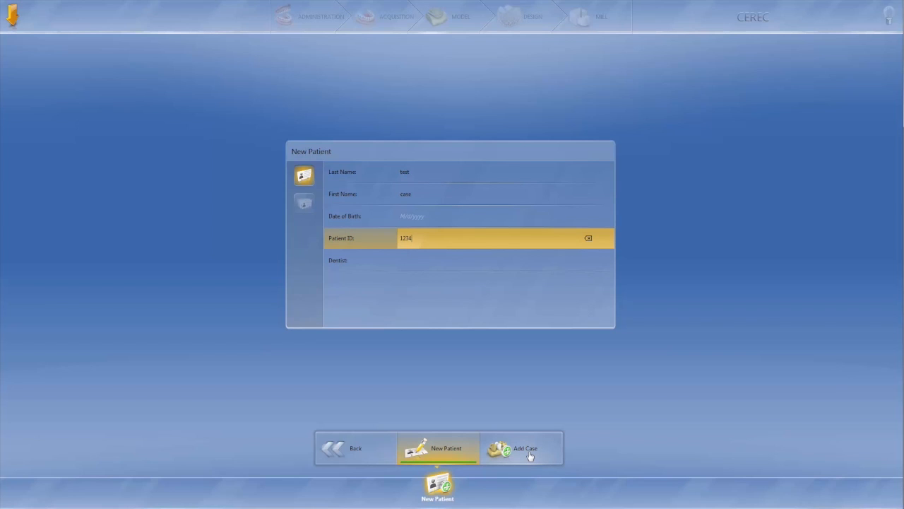
click(530, 456)
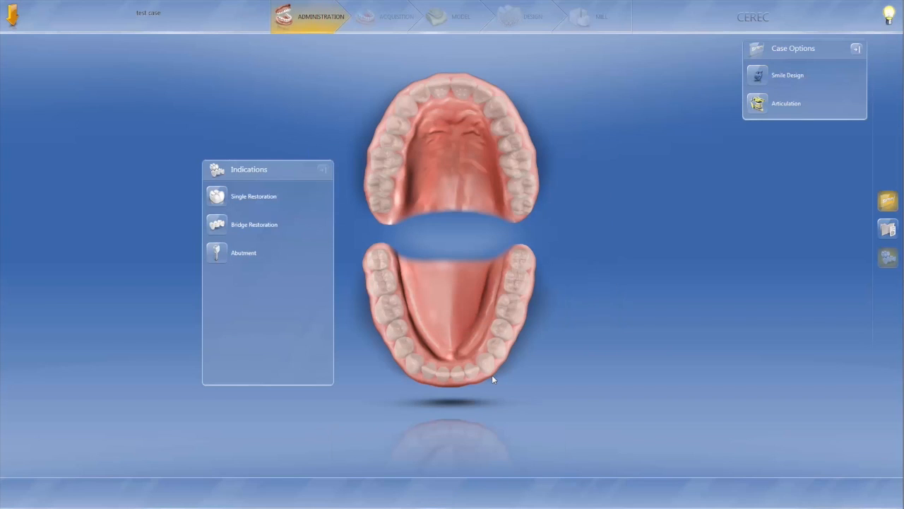
Step: Move the Indications window away from the jaw model, and toggle the case options and case details displays
drag(283, 171, 107, 63)
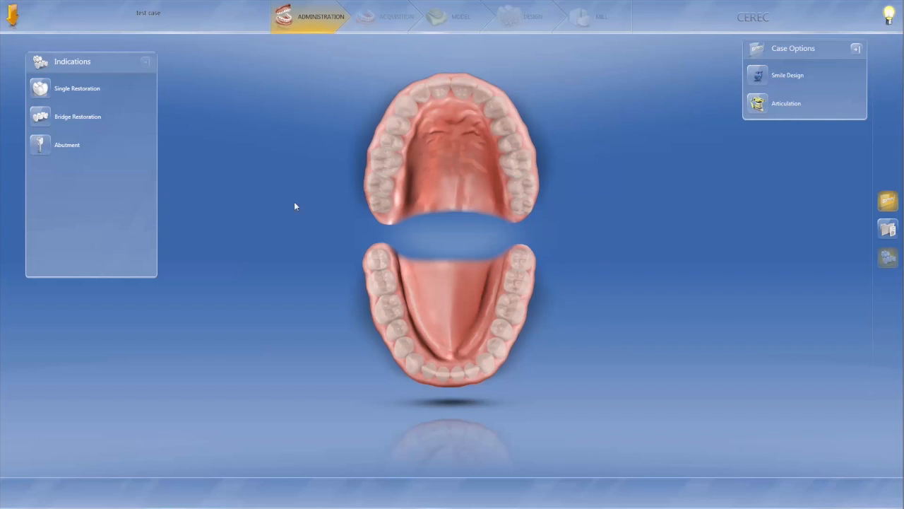
mouse_move(114, 65)
mouse_down()
mouse_move(134, 84)
mouse_move(130, 65)
mouse_up()
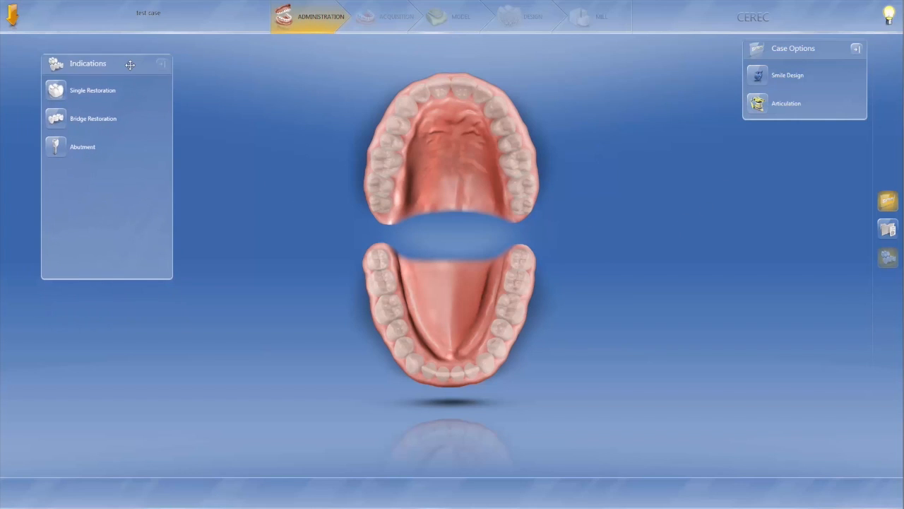
click(894, 206)
click(894, 206)
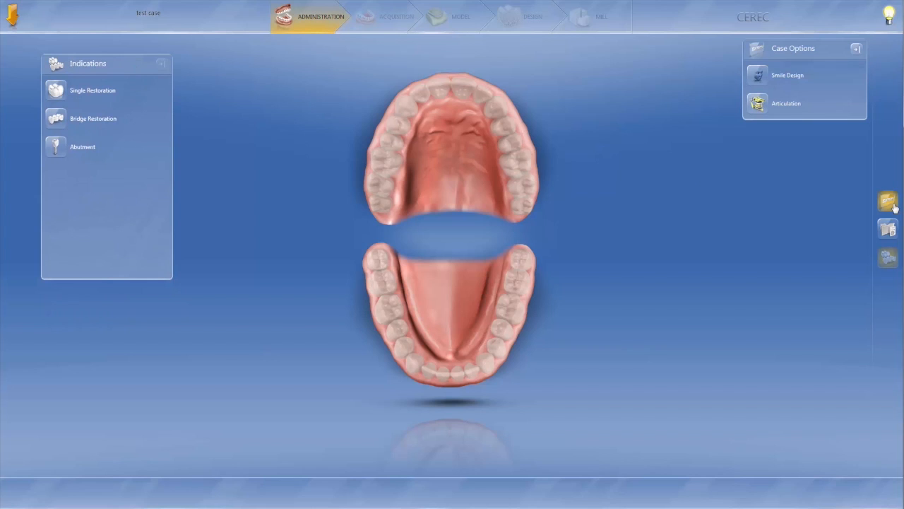
click(895, 241)
click(895, 241)
drag(111, 65, 171, 79)
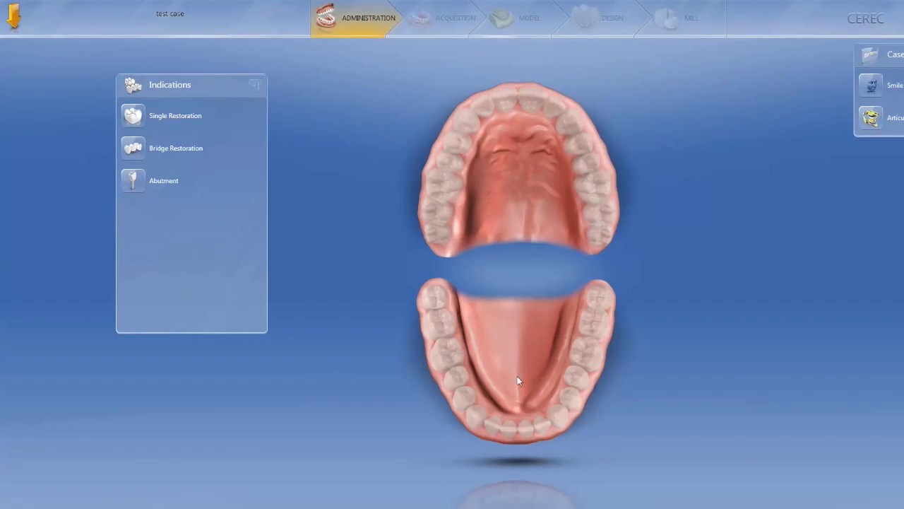
Step: Define a single restoration of type Crown with the Biogeneric Individual design mode
click(133, 121)
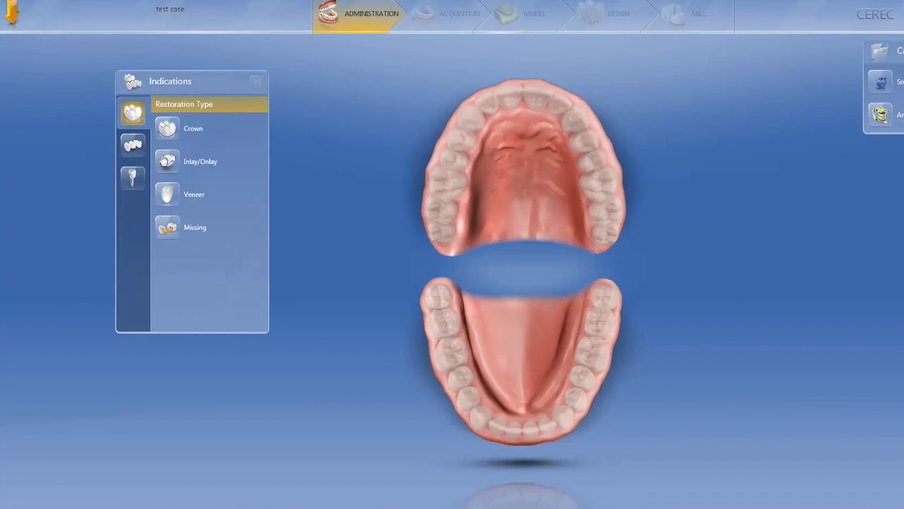
click(166, 129)
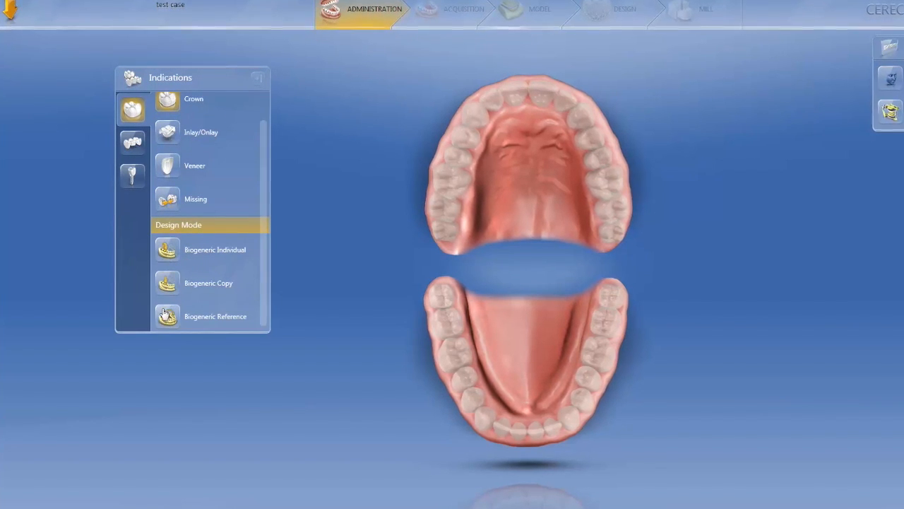
click(168, 253)
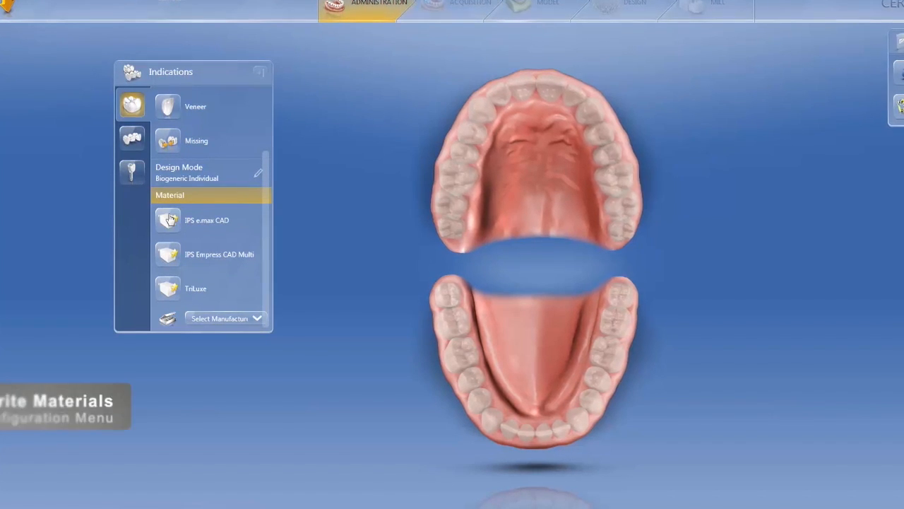
Step: Enlarge the Indications window downward and reposition it so that all restoration and material options fit
scroll(170, 225, up, 1)
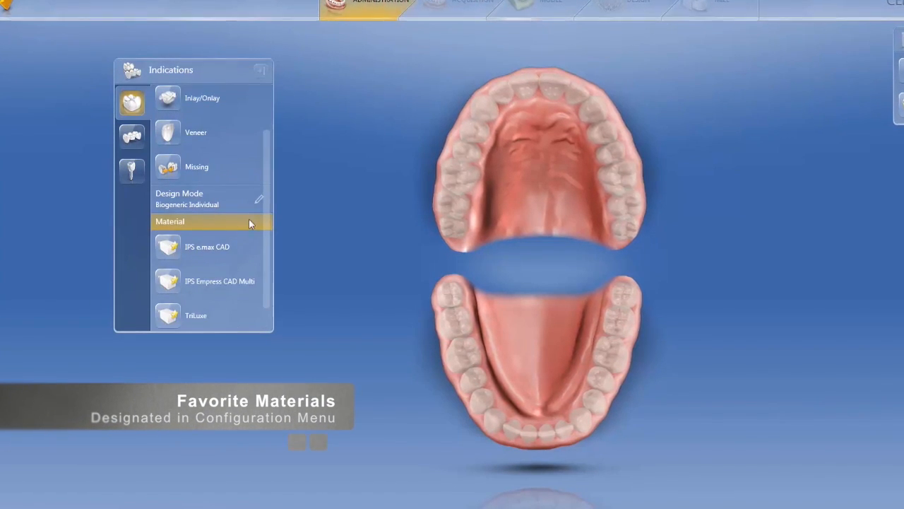
drag(226, 332, 212, 415)
drag(178, 65, 149, 51)
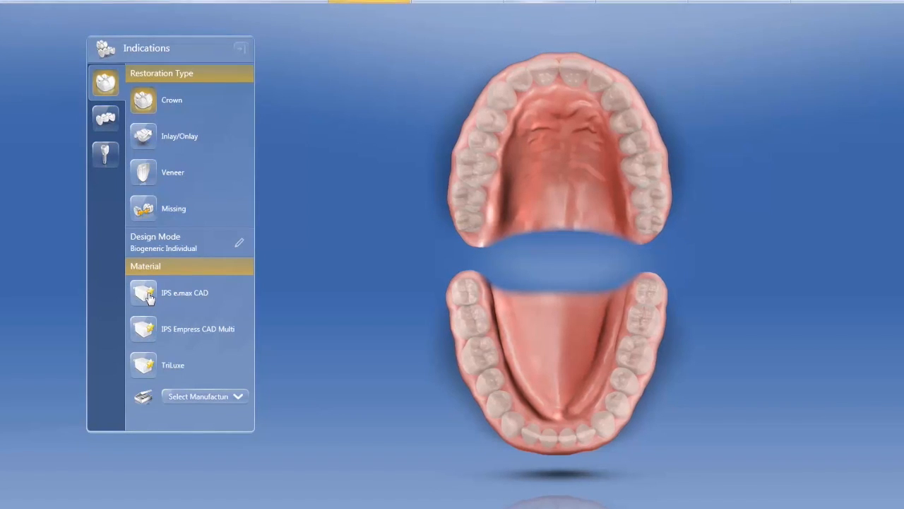
Step: Set the crown's material to CEREC Blocs C In from the manufacturer SIRONA
click(229, 398)
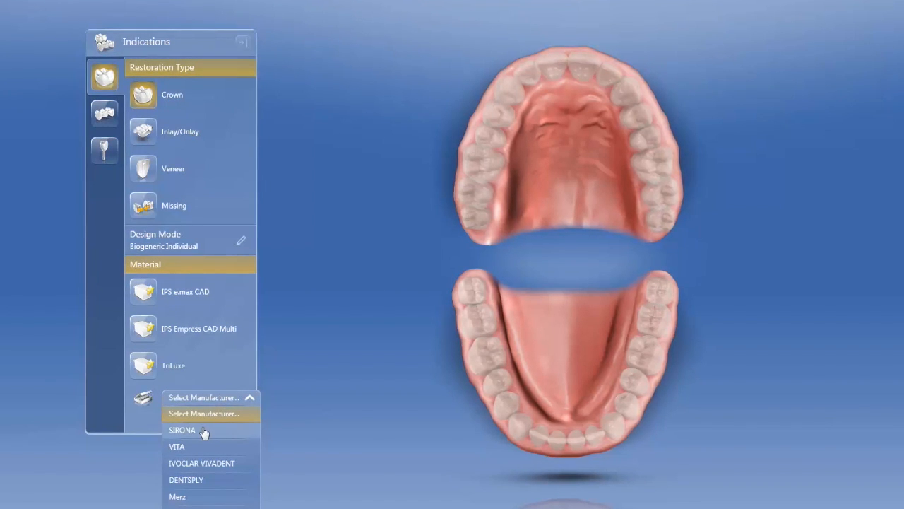
click(202, 431)
click(206, 422)
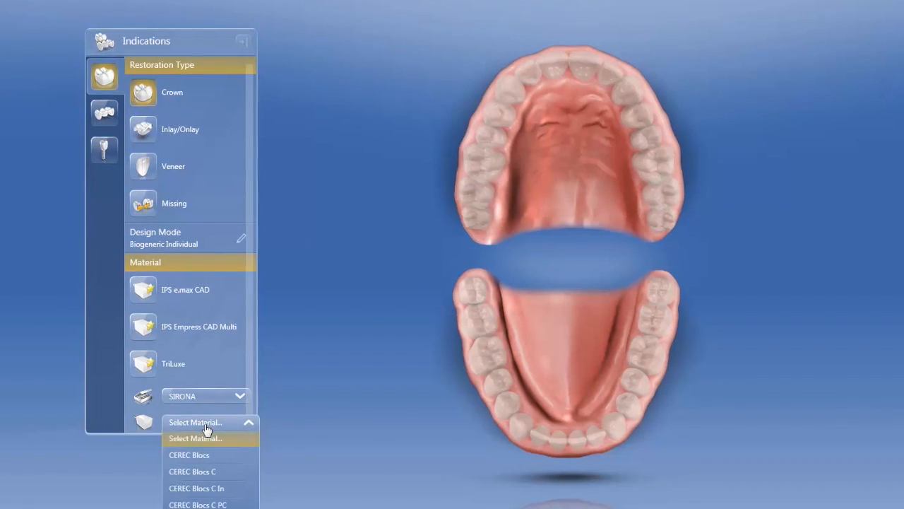
click(189, 491)
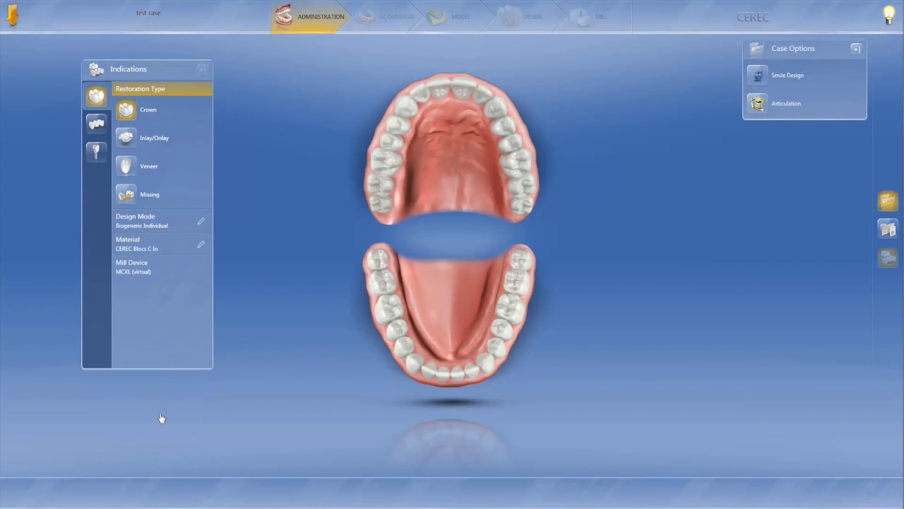
Step: Assign the crown restoration to lower teeth 19, 18 and 20 in the jaw model
click(511, 308)
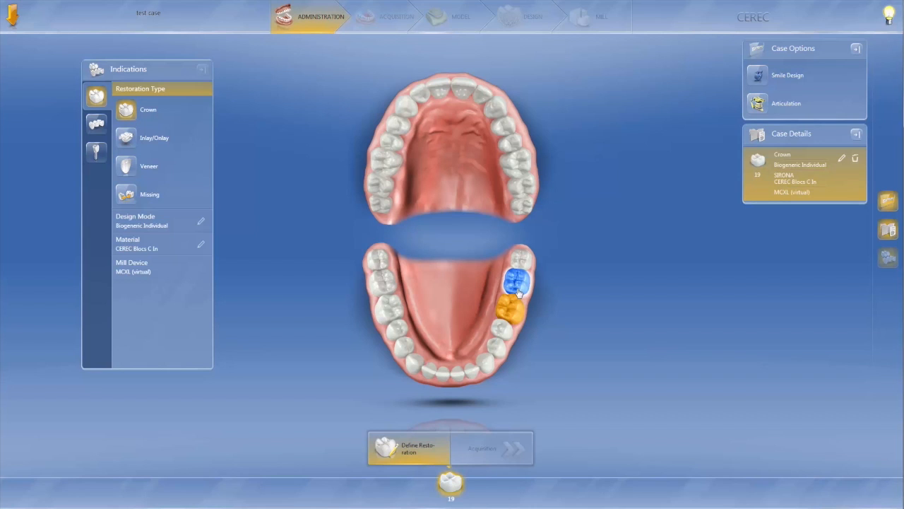
click(516, 294)
click(502, 330)
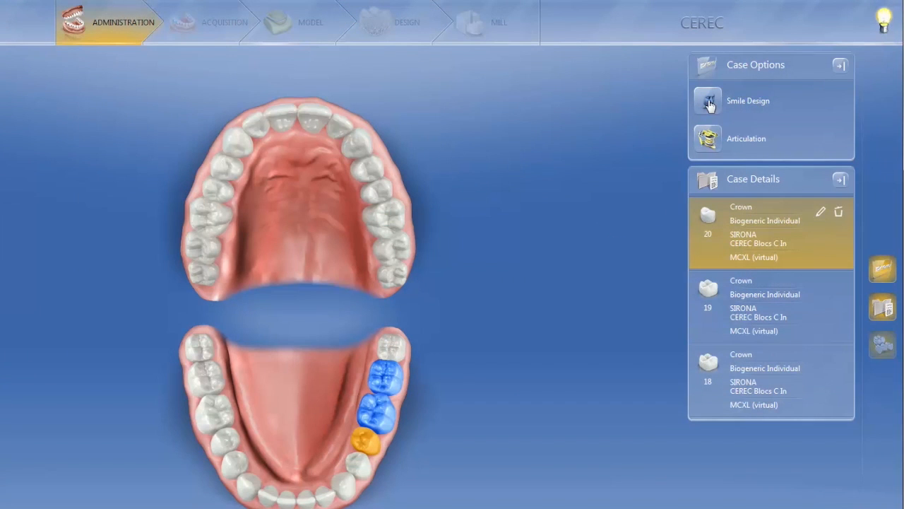
Step: Enable Smile Design and Articulation for the case, and hide the case options
click(710, 103)
click(710, 140)
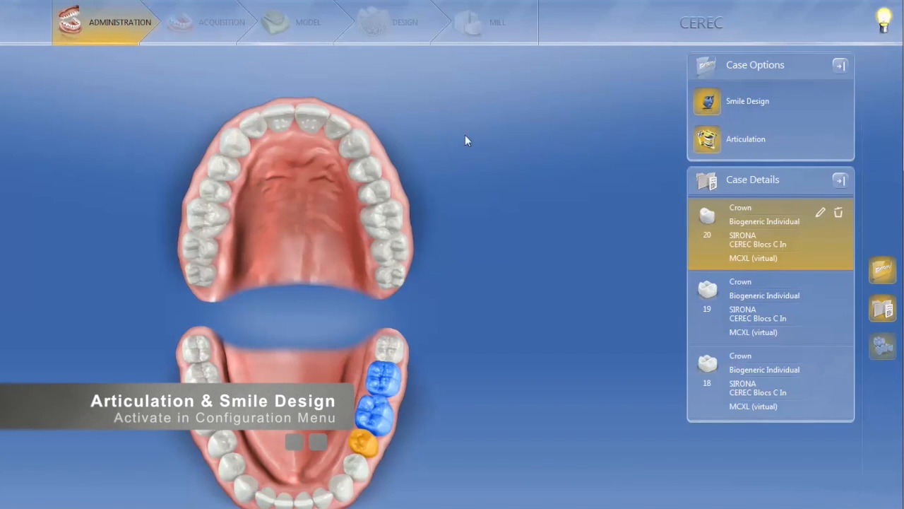
click(879, 270)
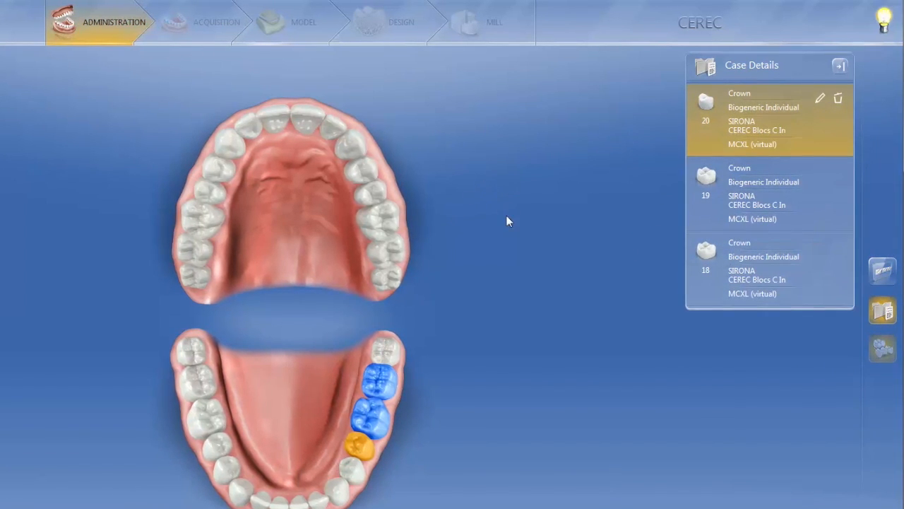
Step: Edit the tooth 19 crown, changing its material to CEREC Blocs, and accept the change
click(804, 180)
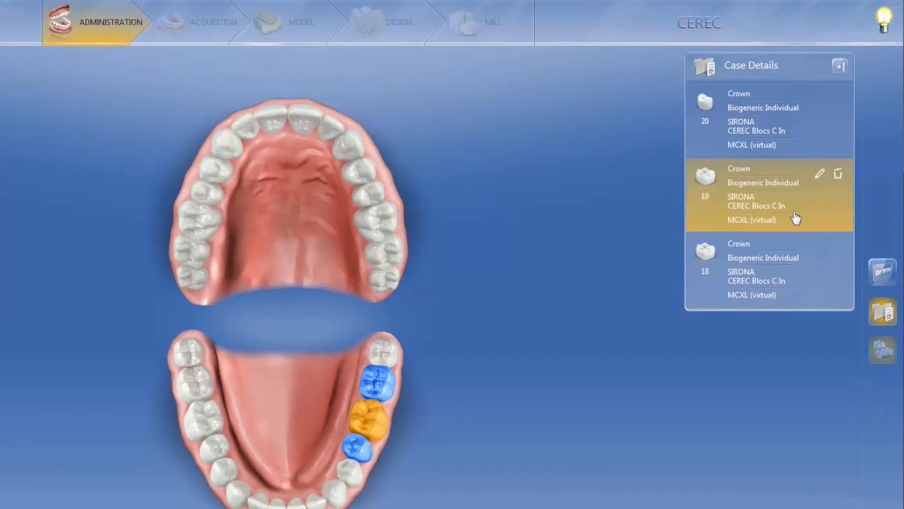
click(821, 182)
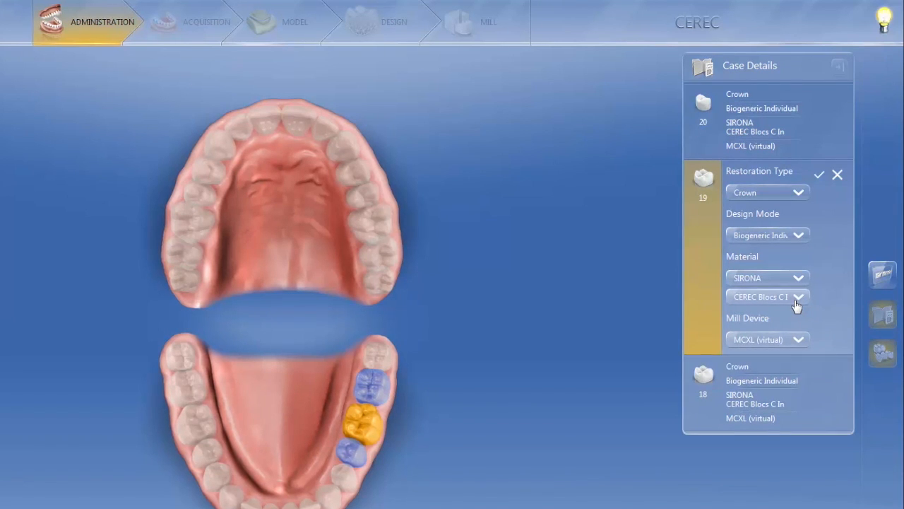
click(797, 299)
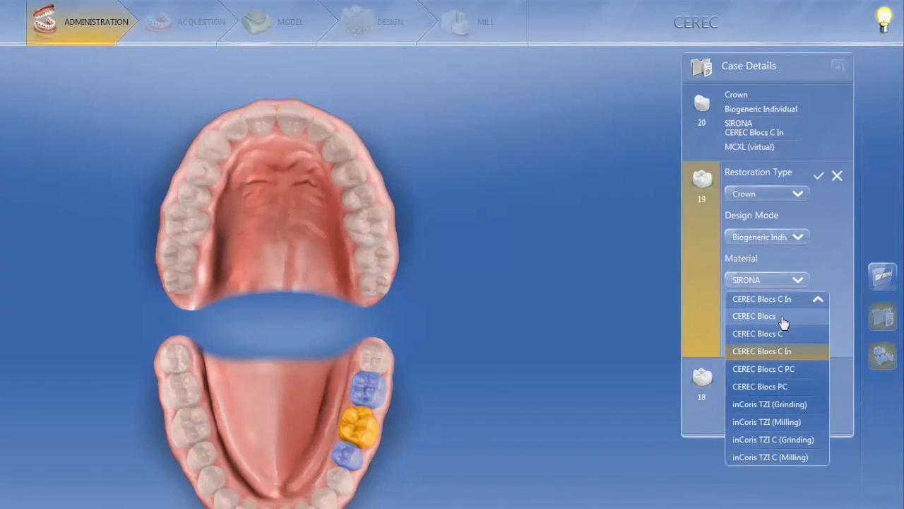
click(783, 320)
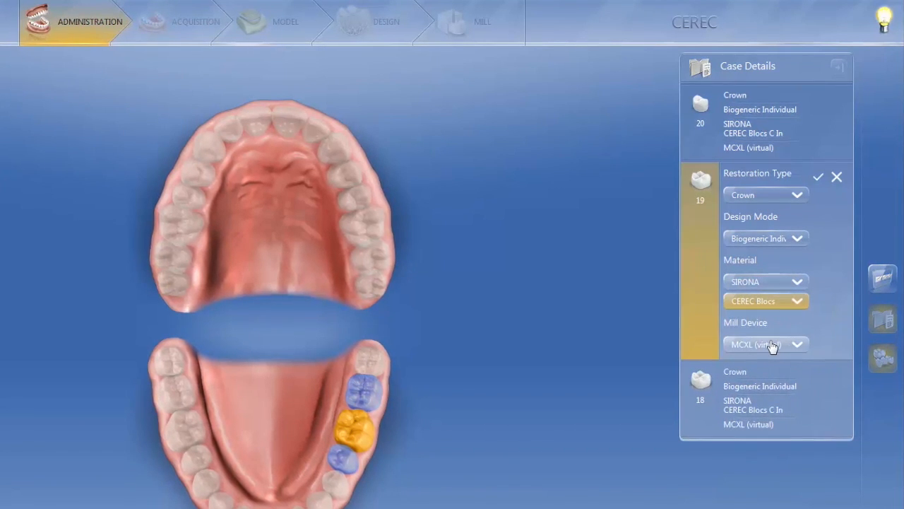
click(773, 344)
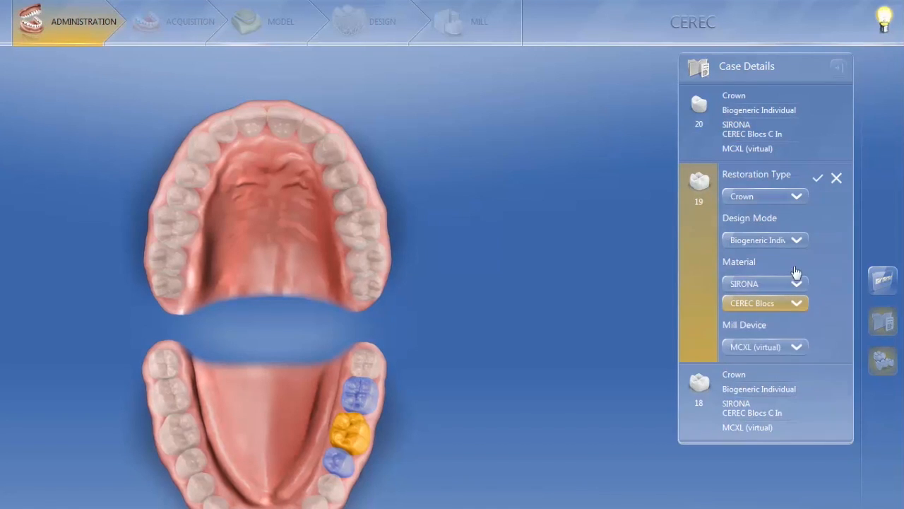
click(818, 178)
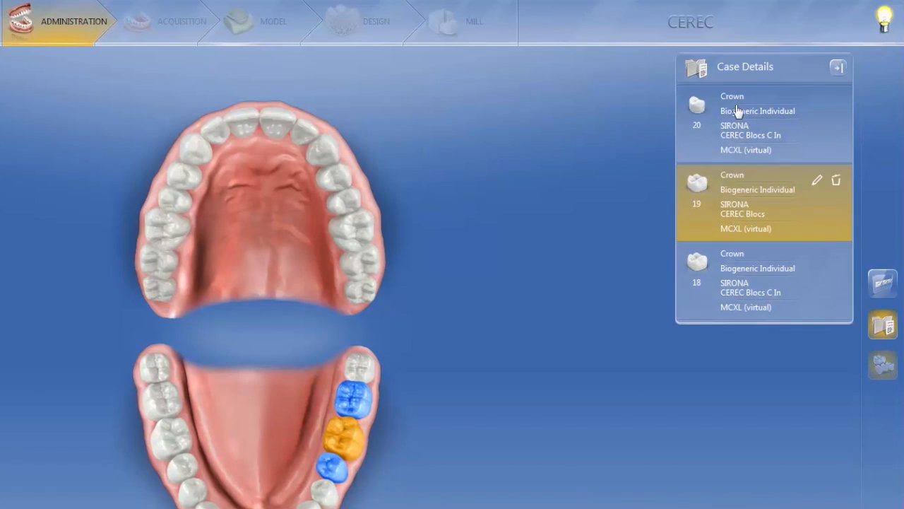
Step: Edit the tooth 20 restoration, setting its type to Inlay/Onlay and its design mode to Biogeneric Copy
click(809, 106)
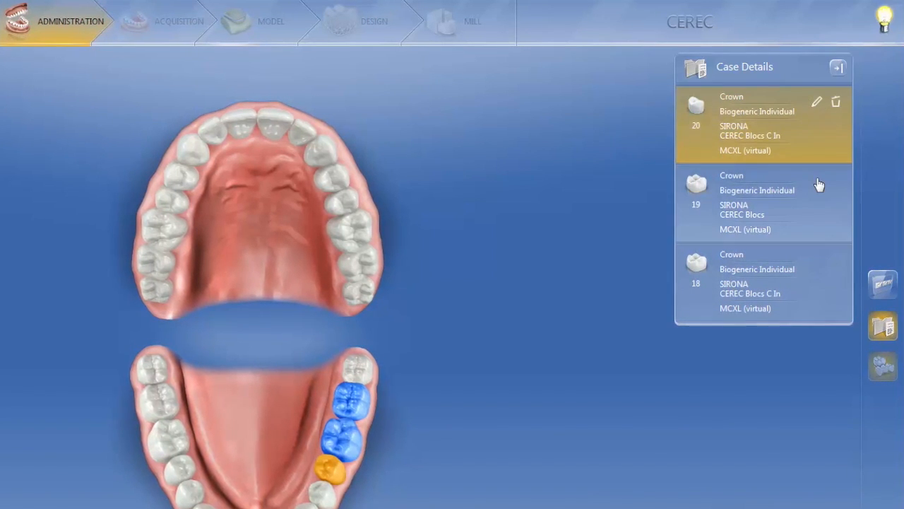
click(818, 104)
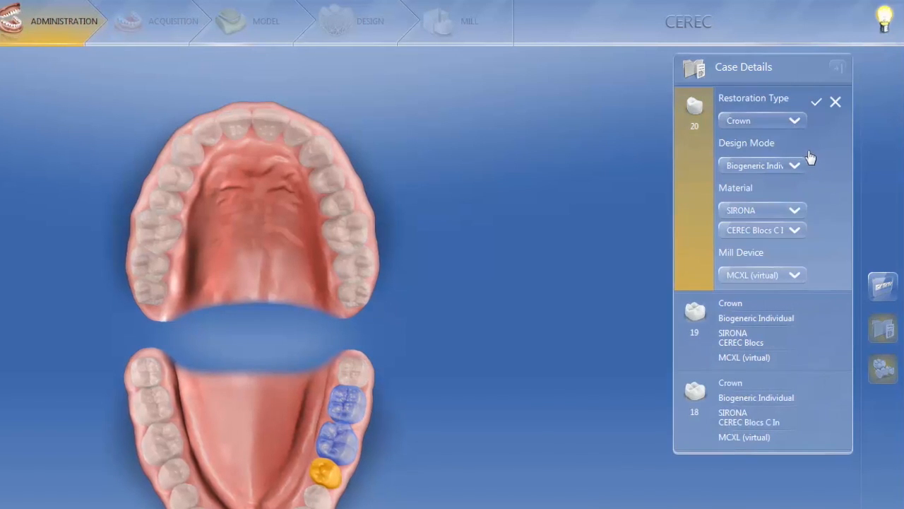
click(795, 122)
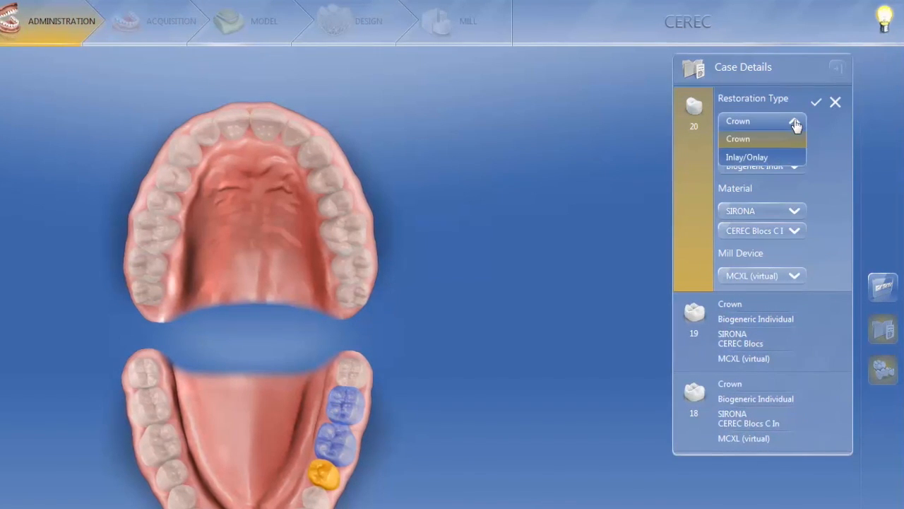
click(763, 164)
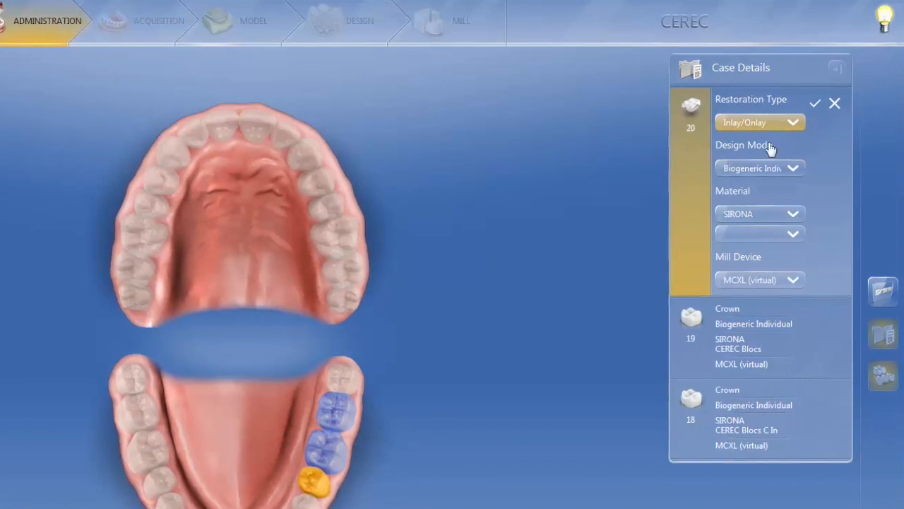
click(771, 176)
click(770, 185)
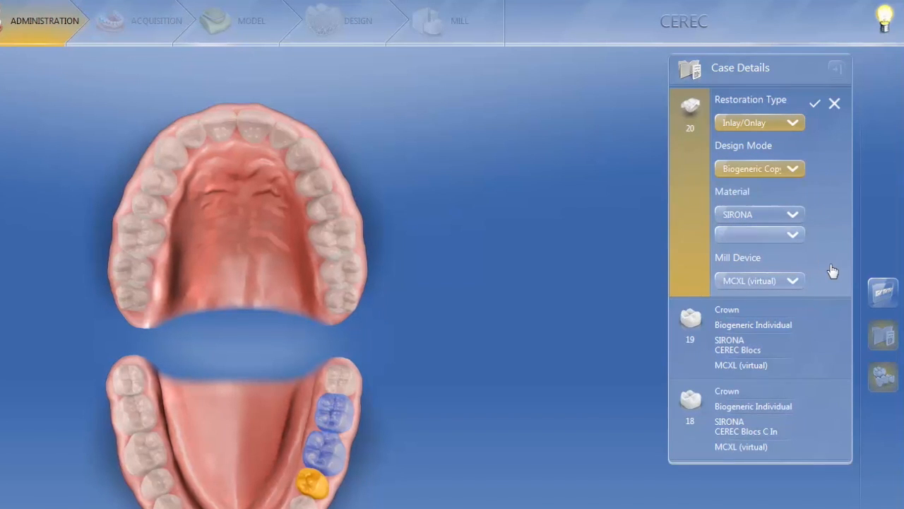
Step: Set the tooth 20 material to 3M ESPE Lava Ultimate and accept replacing the old restoration
click(775, 215)
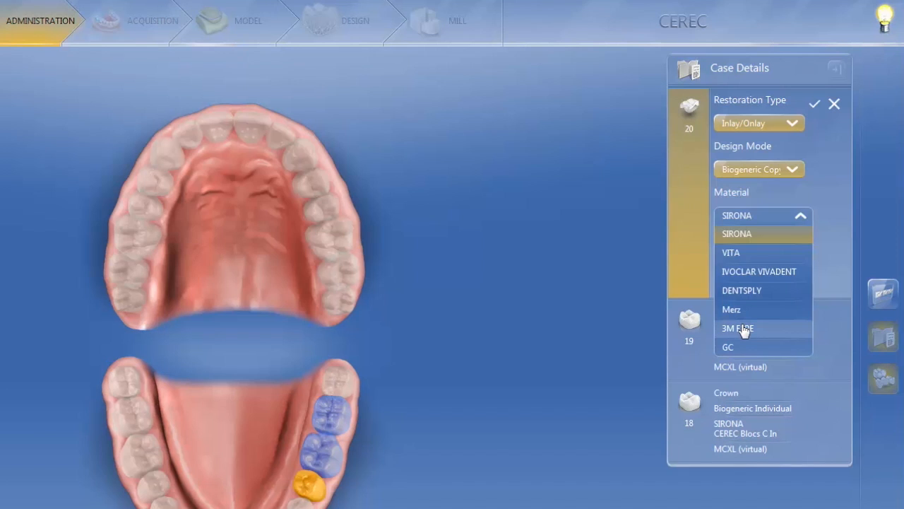
click(744, 327)
click(764, 236)
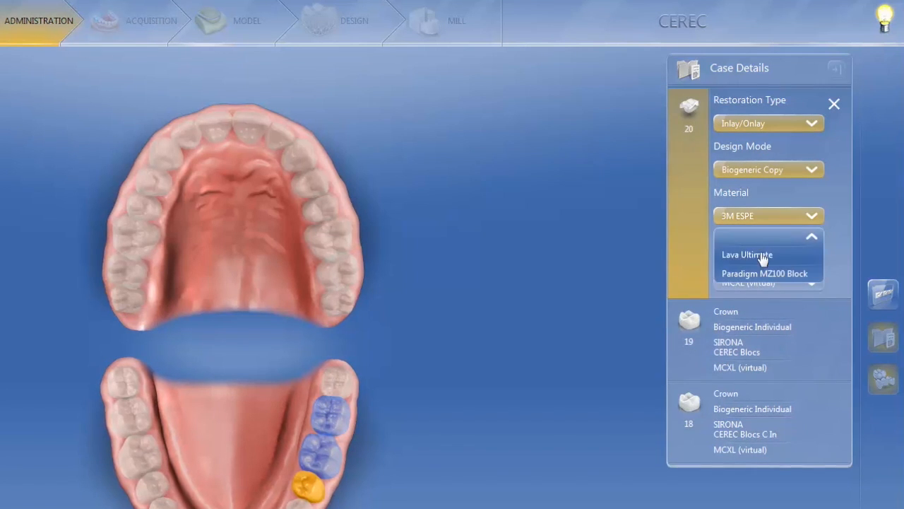
click(758, 258)
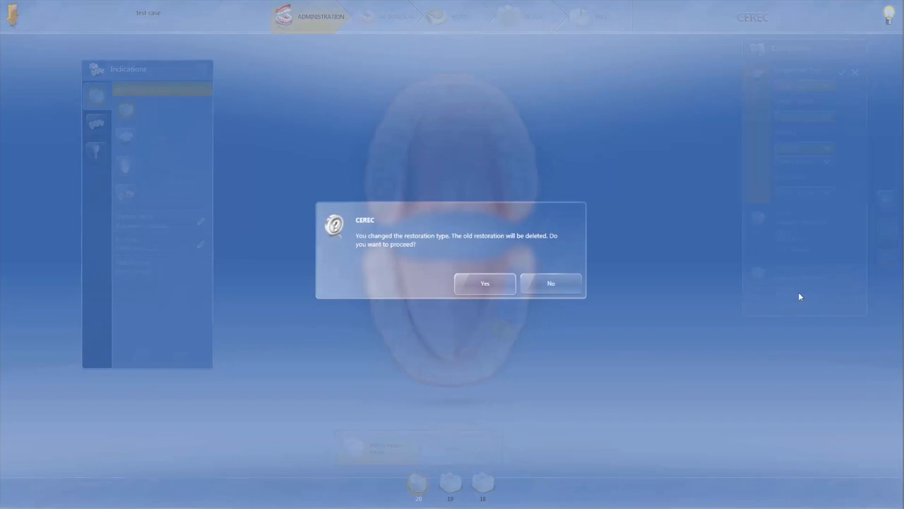
click(486, 285)
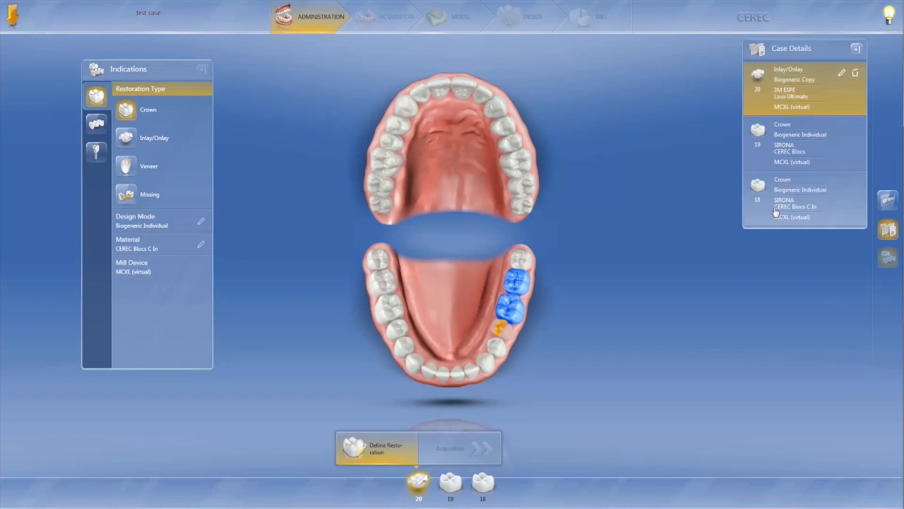
Step: Delete the tooth 18 crown from the case details
click(844, 202)
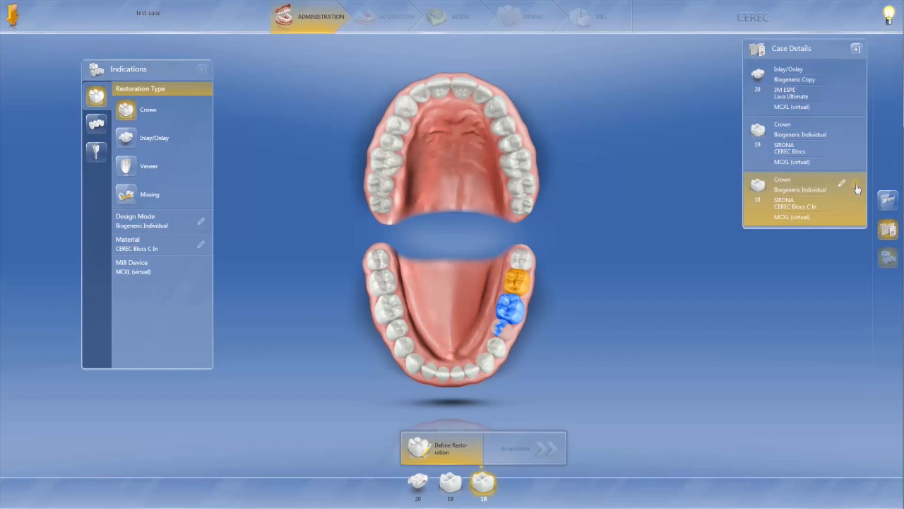
click(856, 185)
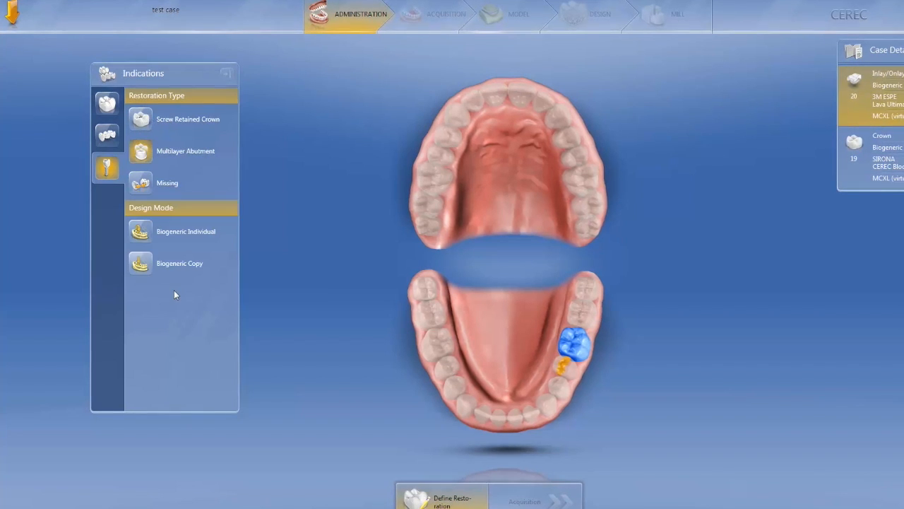
Step: Configure the multilayer abutment as Biogeneric Individual with Ivoclar Vivadent IPS e.max CAD framework material and IPS Empress CAD Multi veneering material
click(148, 244)
click(189, 255)
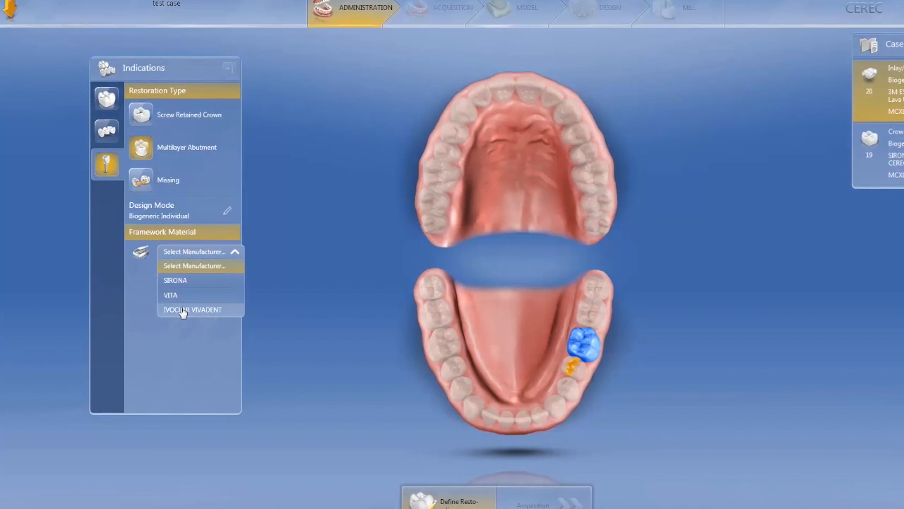
click(183, 310)
click(192, 277)
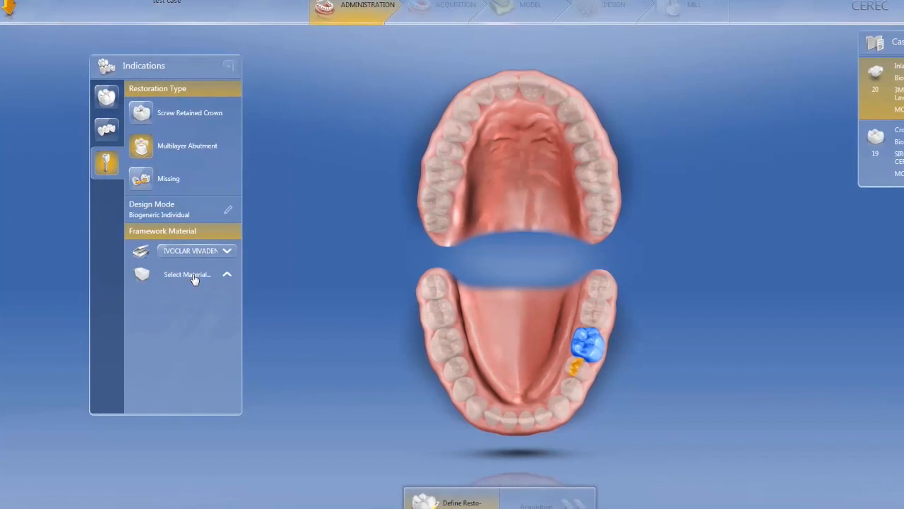
click(181, 308)
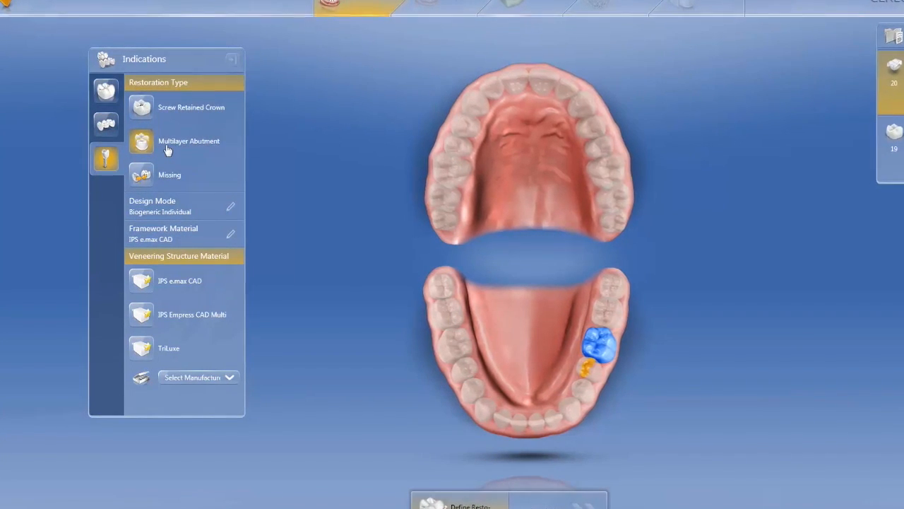
click(147, 322)
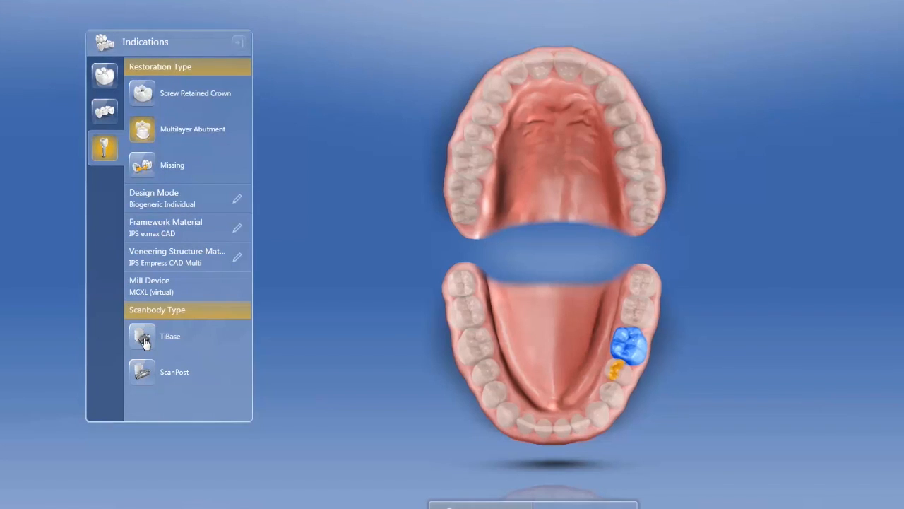
Step: Set the abutment's scanbody type to ScanPost and its Ti Base to SIRONA Z TSV 5.7
click(144, 375)
click(199, 362)
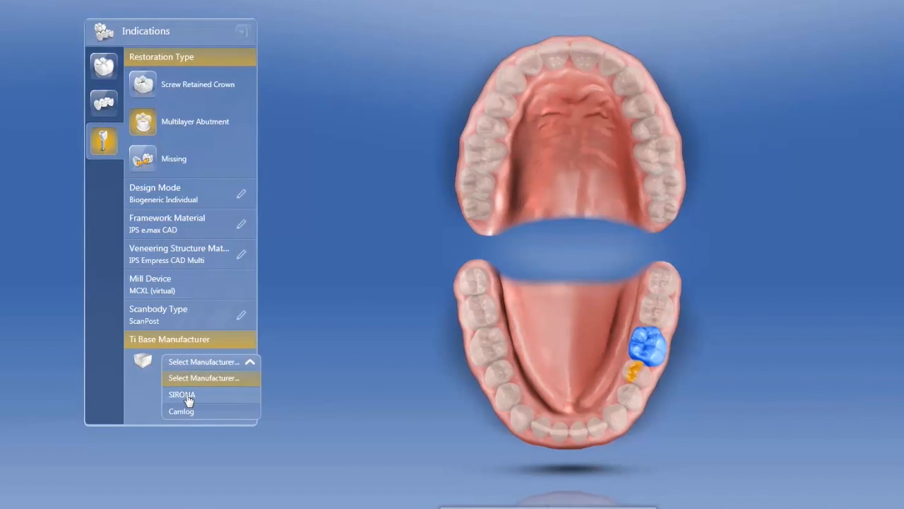
click(188, 397)
click(204, 401)
drag(247, 444, 245, 501)
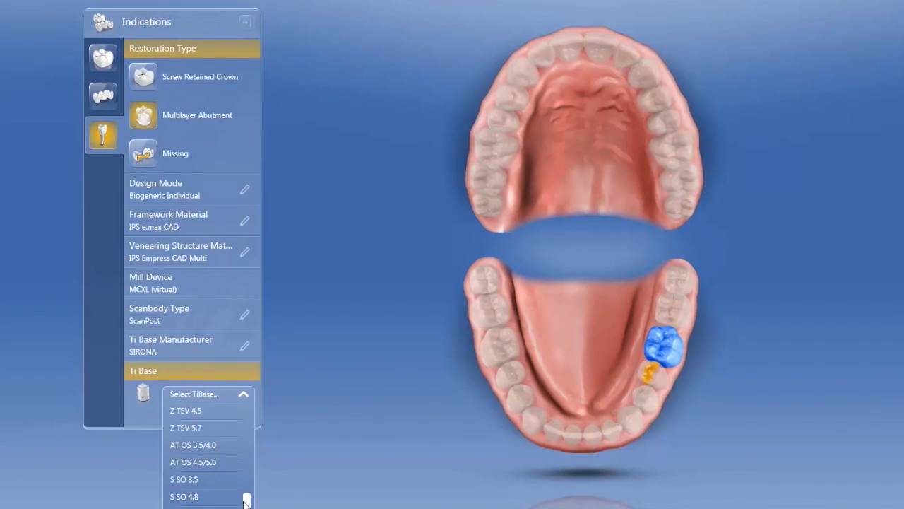
click(201, 431)
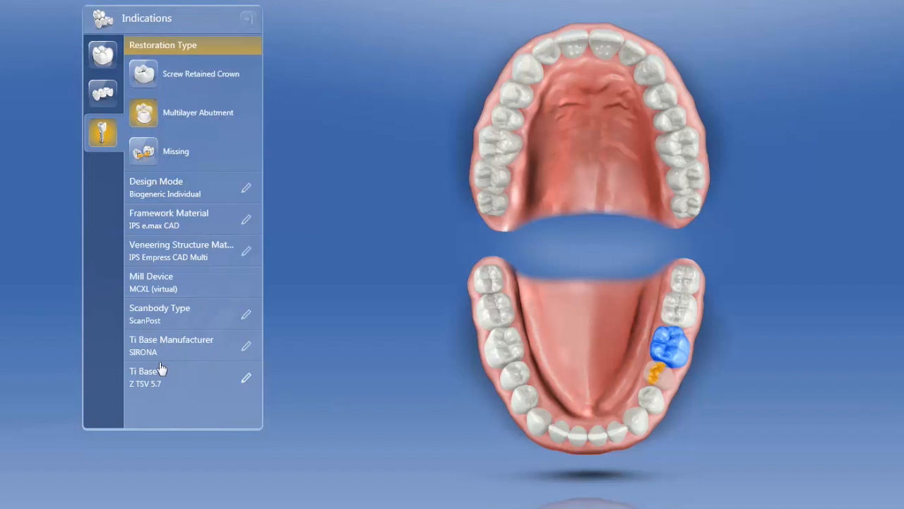
Step: Assign the configured multilayer abutment to lower teeth 21 and 22
click(646, 409)
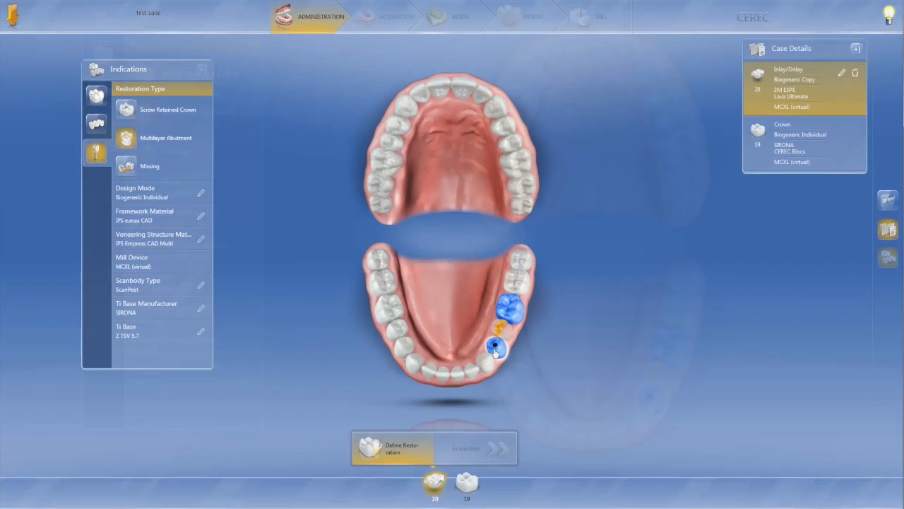
click(489, 364)
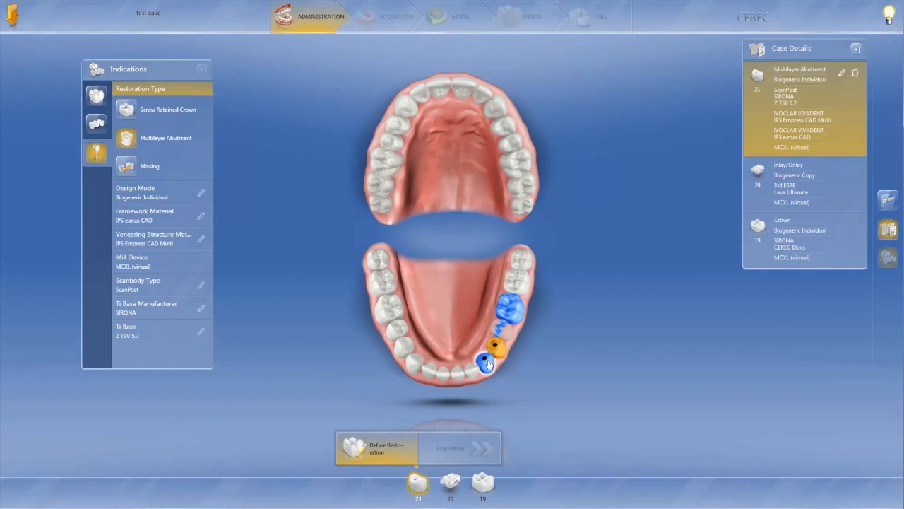
click(490, 361)
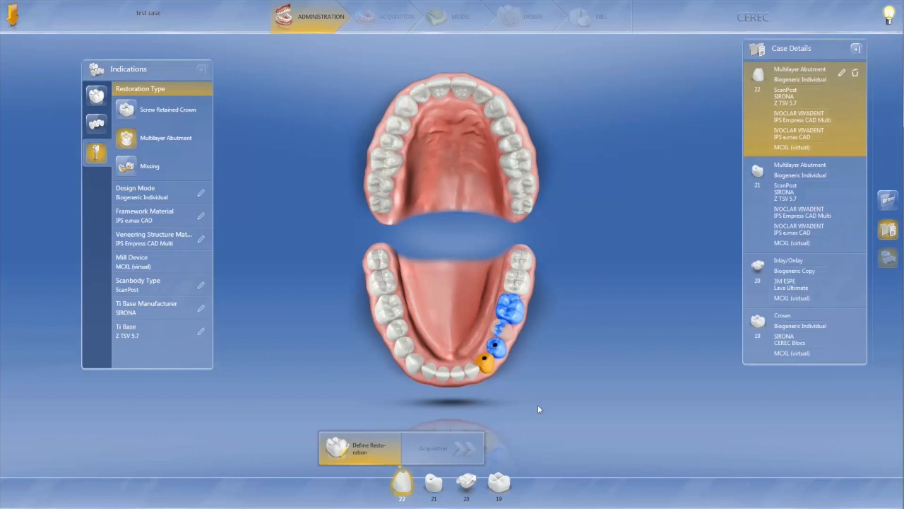